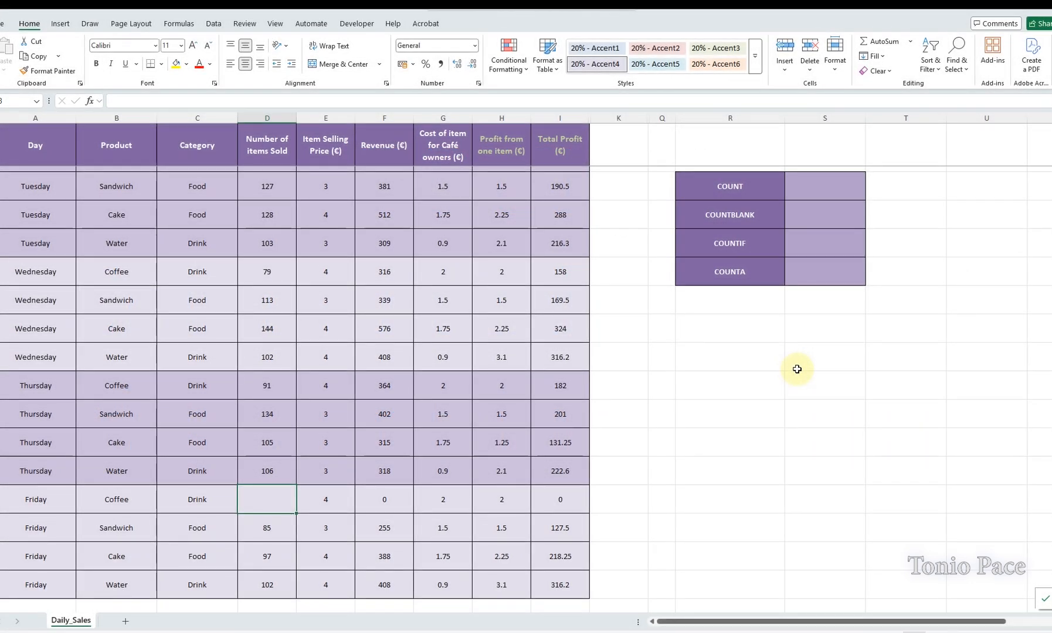
Insert a COUNT function in the cell beside the COUNT label, using the Number of items Sold range D2:D21.
{"action": "scroll", "coordinate": [827, 255], "scroll_direction": "up", "scroll_amount": 1}
{"action": "left_click", "coordinate": [830, 256]}
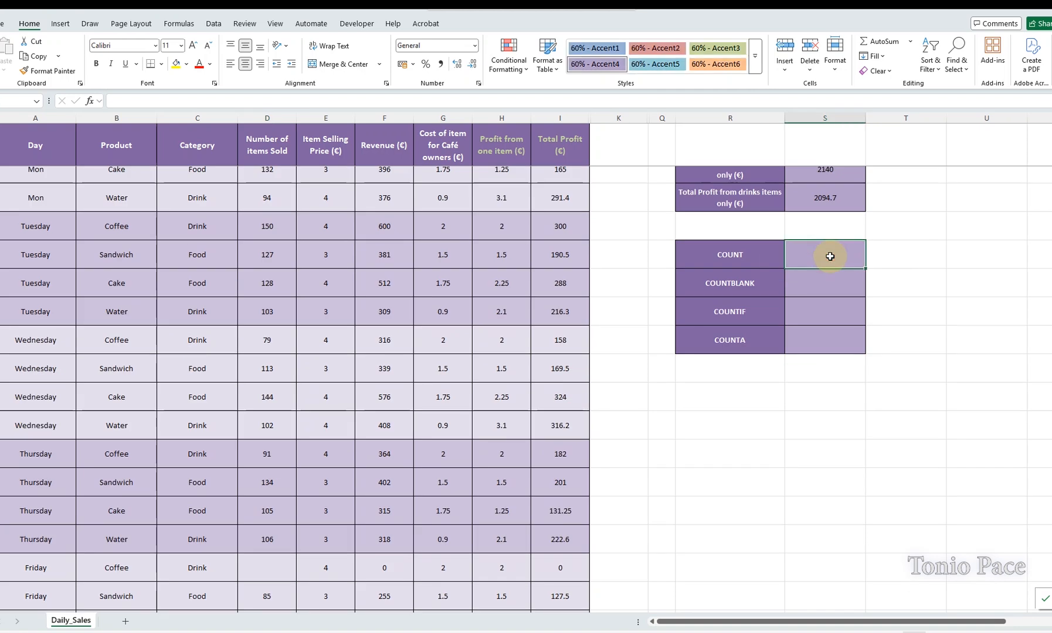
{"action": "left_click", "coordinate": [90, 101]}
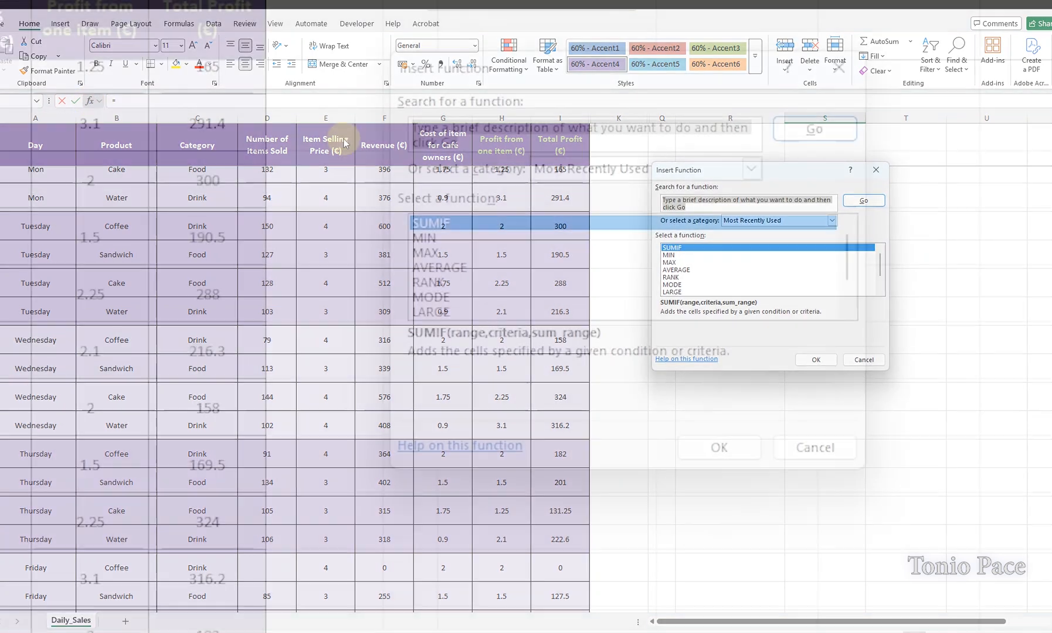
{"action": "type", "text": "count"}
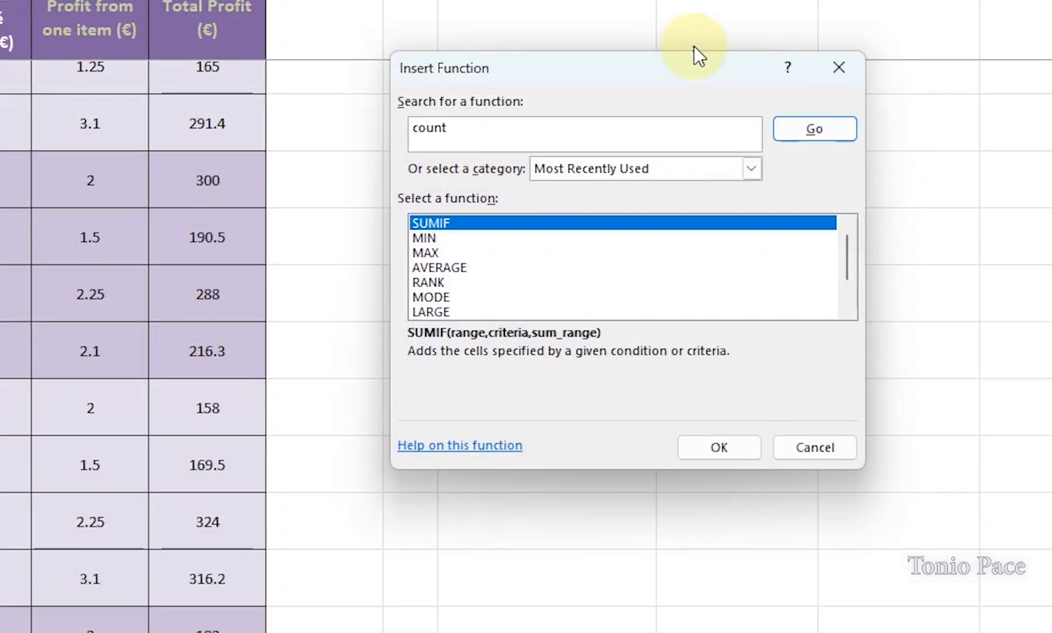
{"action": "left_click", "coordinate": [815, 122]}
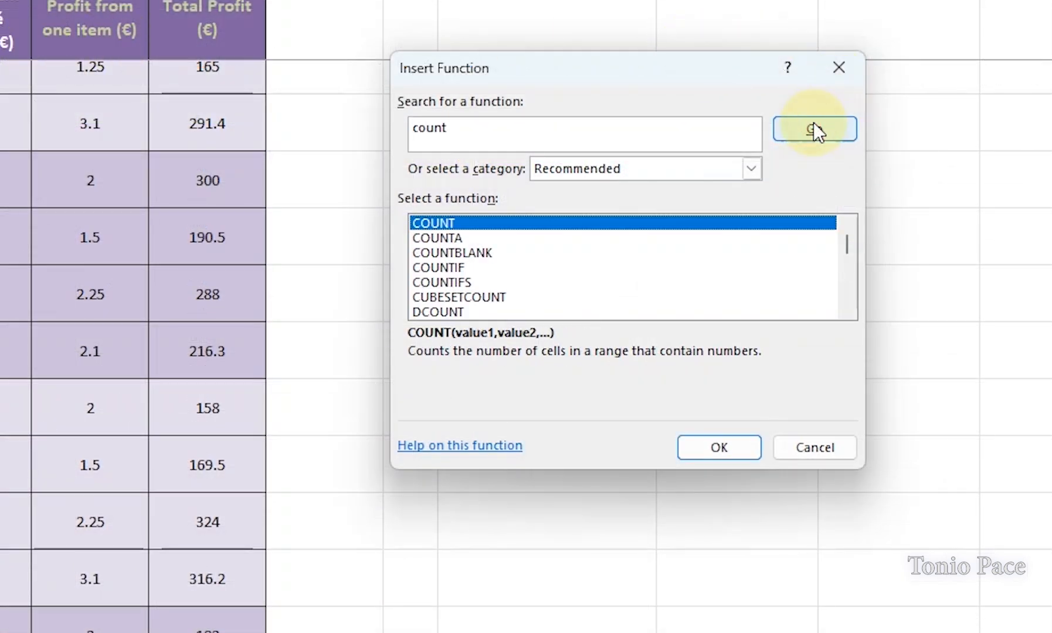
{"action": "double_click", "coordinate": [512, 220]}
{"action": "left_click_drag", "start_coordinate": [563, 81], "coordinate": [606, 144]}
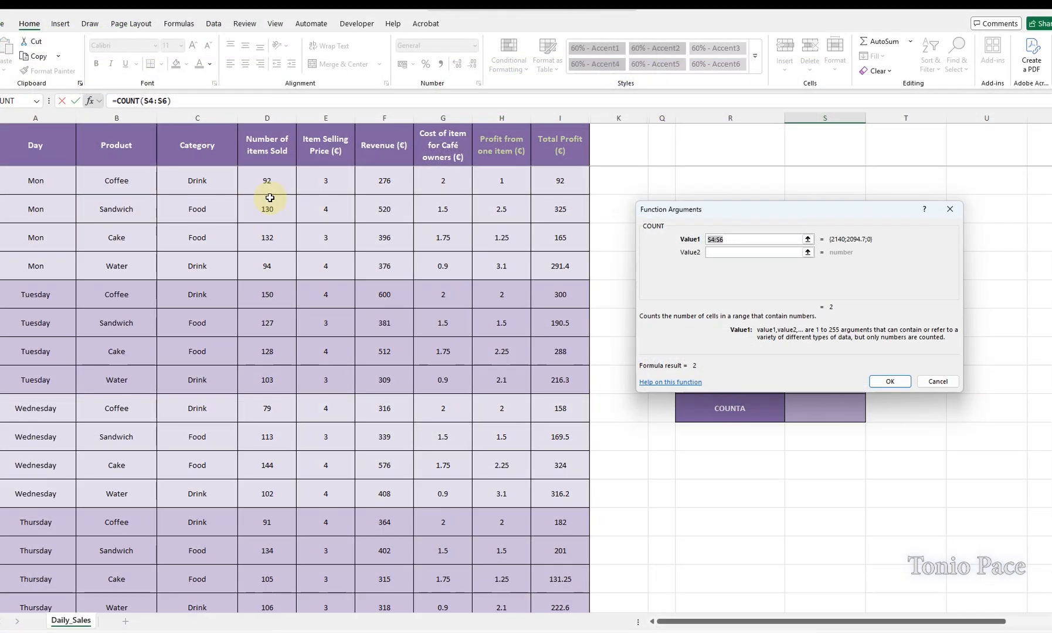
{"action": "left_click_drag", "start_coordinate": [268, 181], "coordinate": [269, 547]}
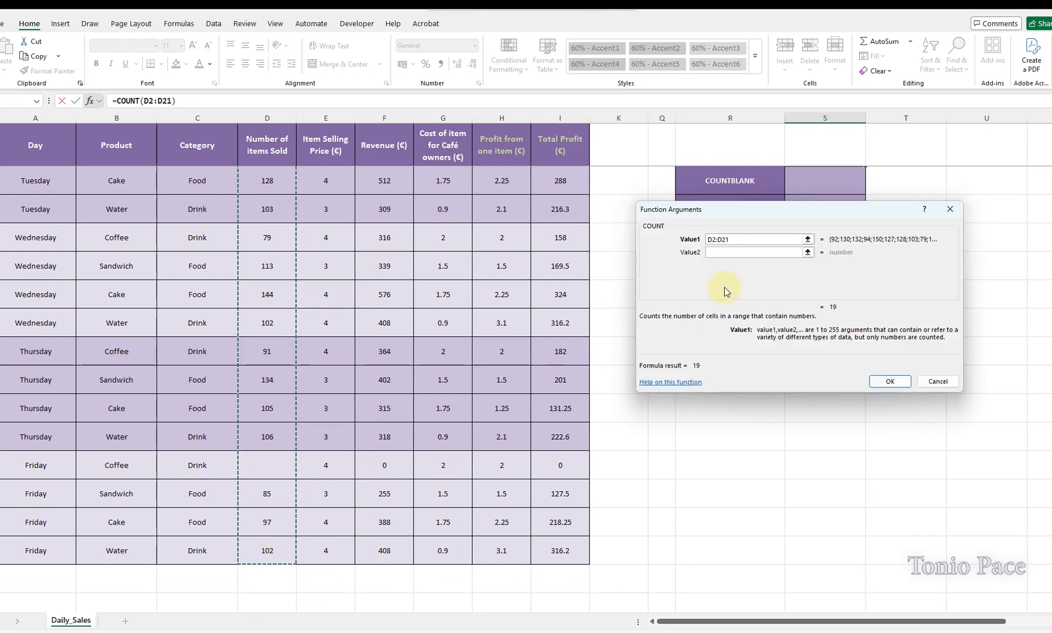
{"action": "left_click", "coordinate": [890, 384]}
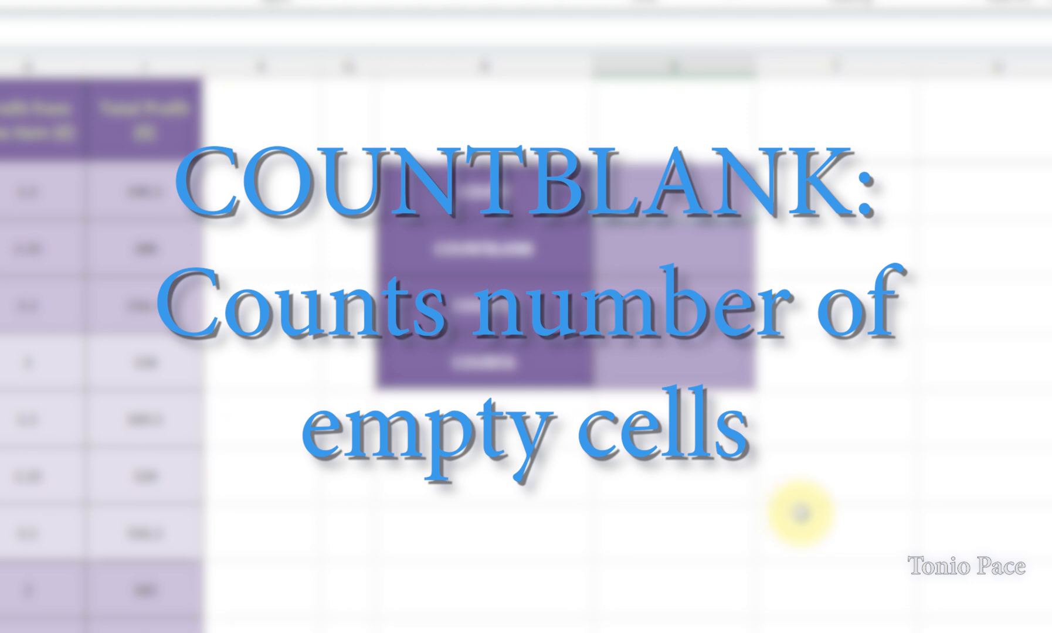
Insert a COUNTBLANK function in the cell beside the COUNTBLANK label, using the Number of items Sold range D2:D21.
{"action": "scroll", "coordinate": [801, 513], "scroll_direction": "up", "scroll_amount": 2}
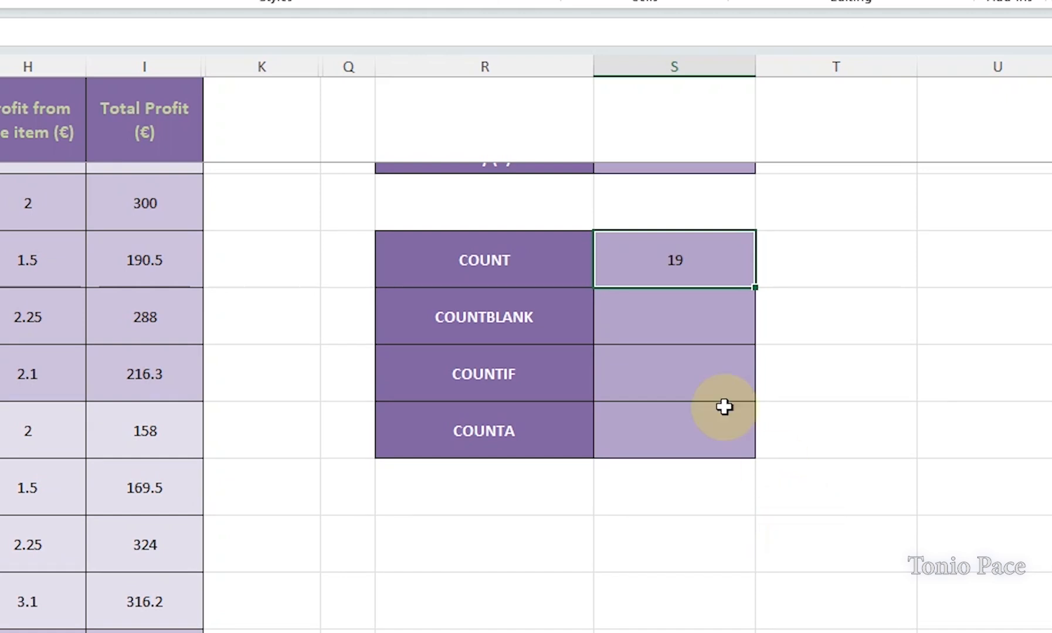
{"action": "left_click", "coordinate": [672, 333]}
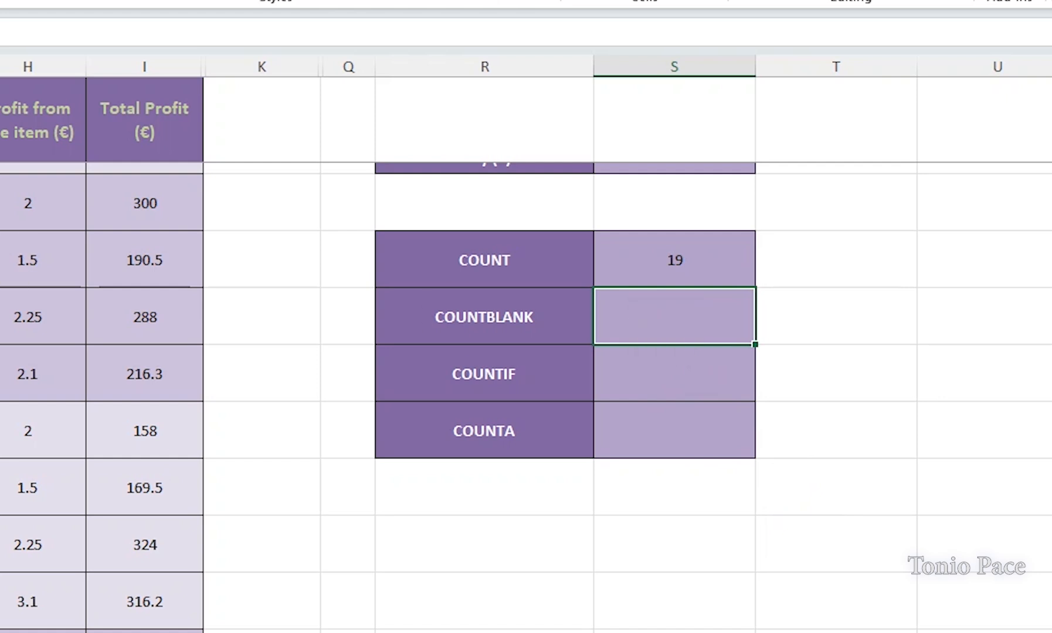
{"action": "key", "text": "shift+F3"}
{"action": "type", "text": "count"}
{"action": "left_click", "coordinate": [806, 293]}
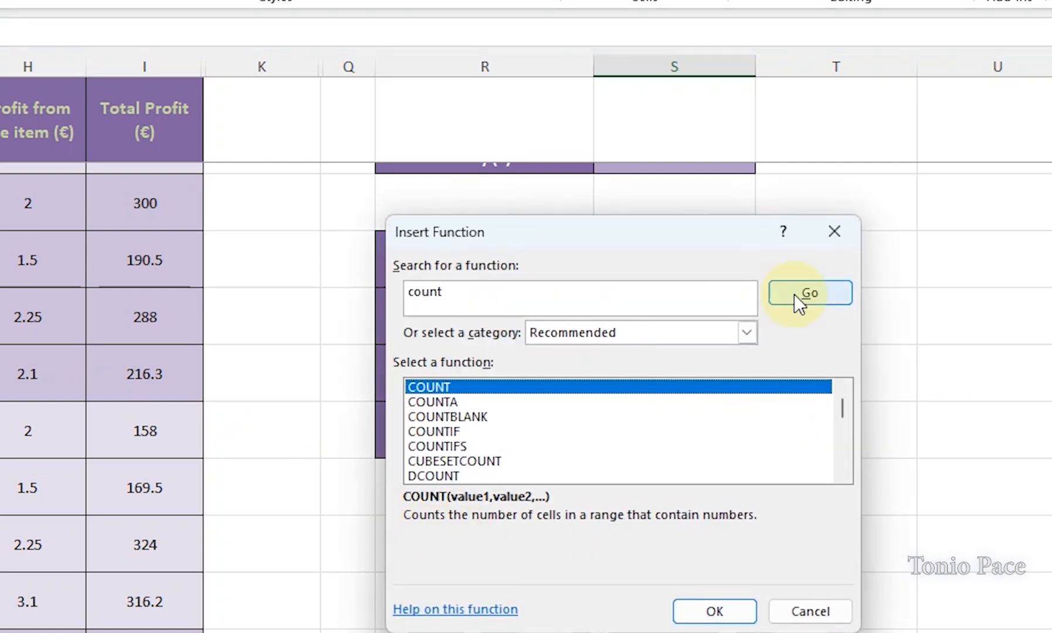
{"action": "left_click", "coordinate": [460, 414]}
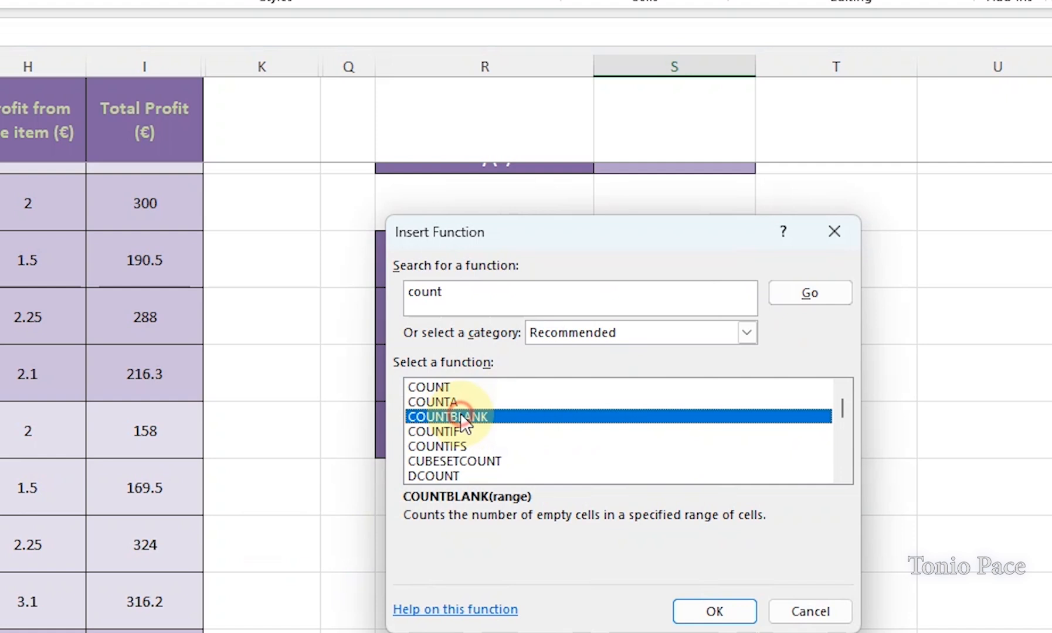
{"action": "double_click", "coordinate": [460, 417]}
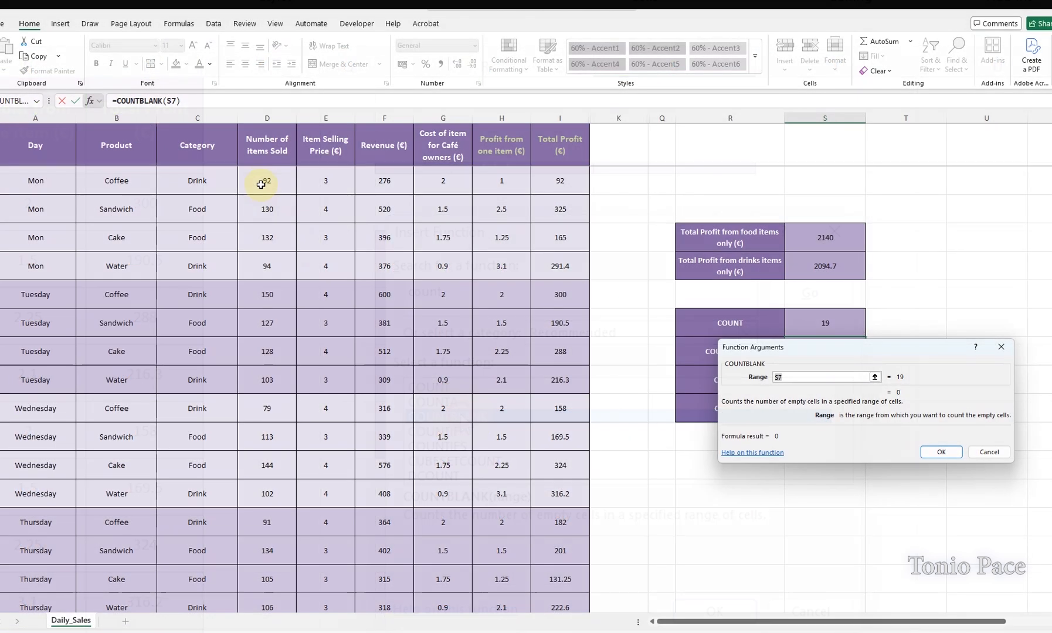
{"action": "left_click_drag", "start_coordinate": [261, 181], "coordinate": [259, 551]}
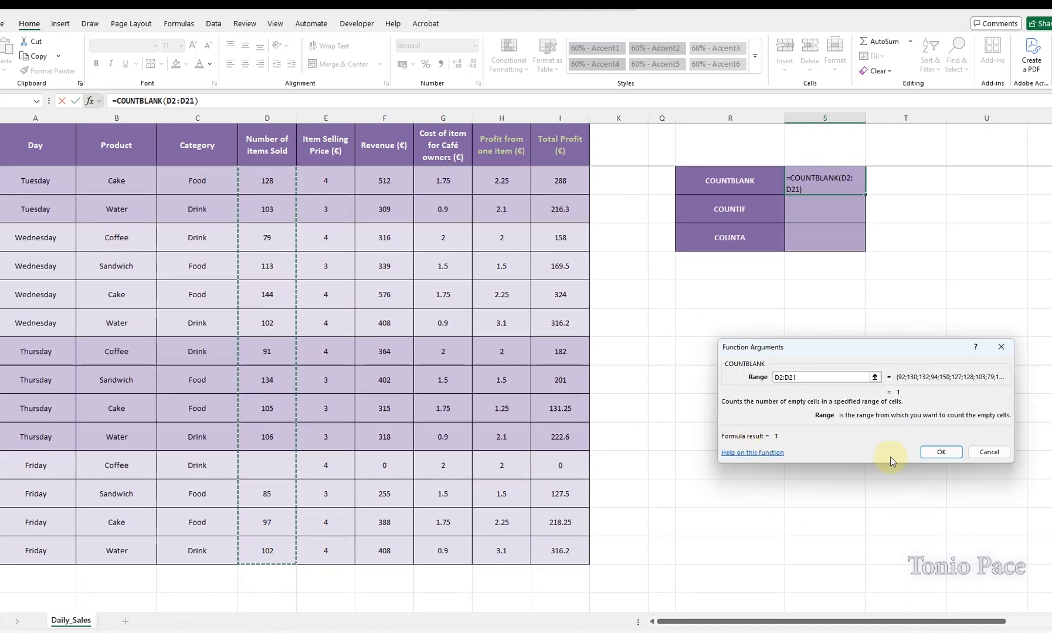
{"action": "left_click", "coordinate": [944, 452]}
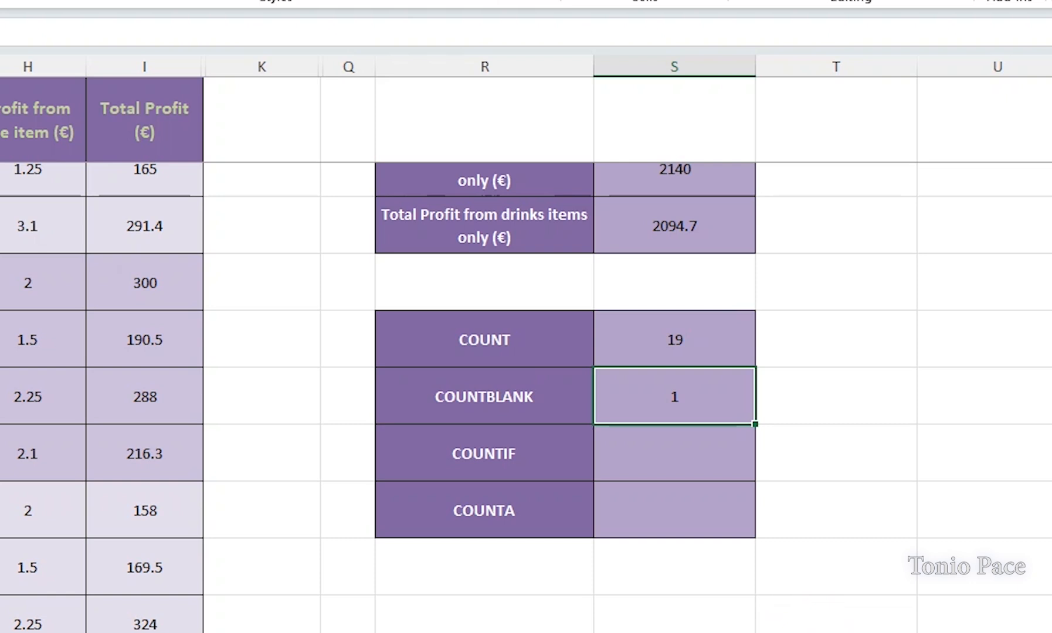
Find the COUNTIF function by searching for "count" and start it in the cell beside the COUNTIF label.
{"action": "scroll", "coordinate": [348, 354], "scroll_direction": "up", "scroll_amount": 2}
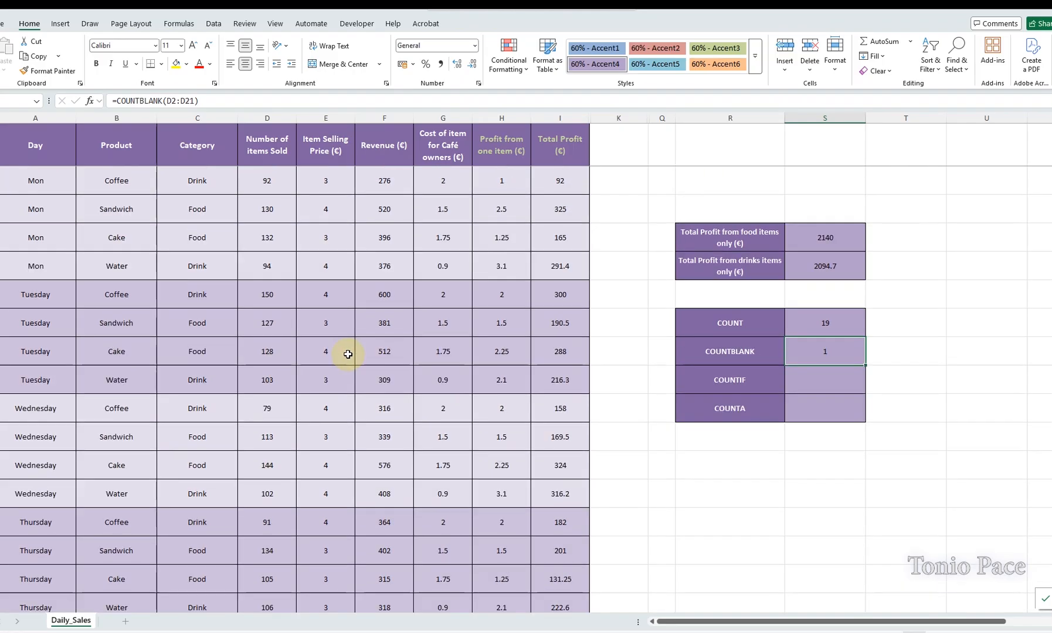
{"action": "scroll", "coordinate": [348, 354], "scroll_direction": "down", "scroll_amount": 1}
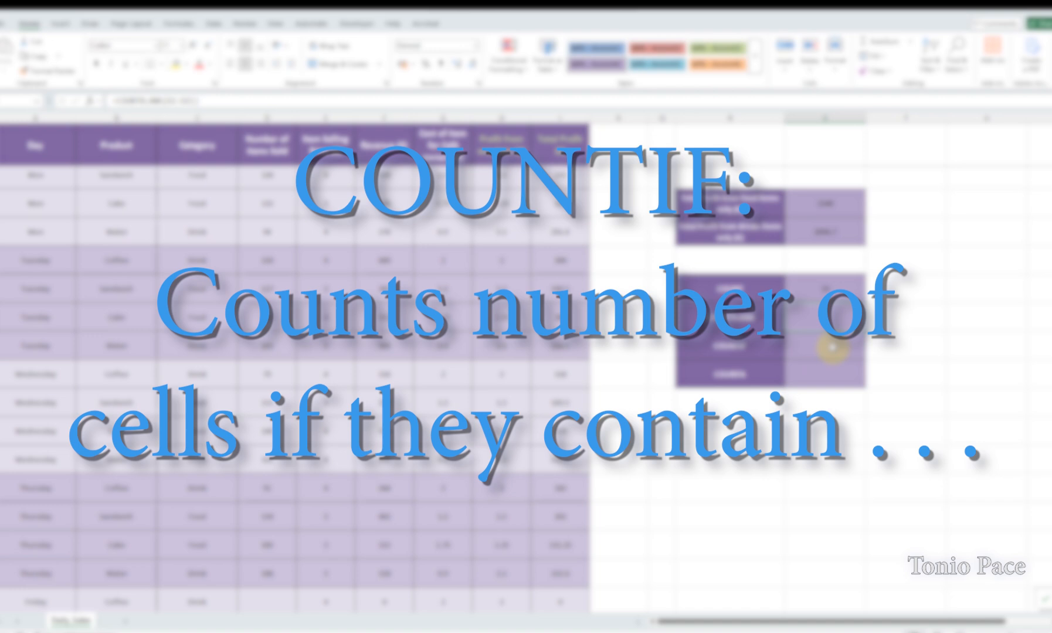
{"action": "left_click", "coordinate": [832, 347]}
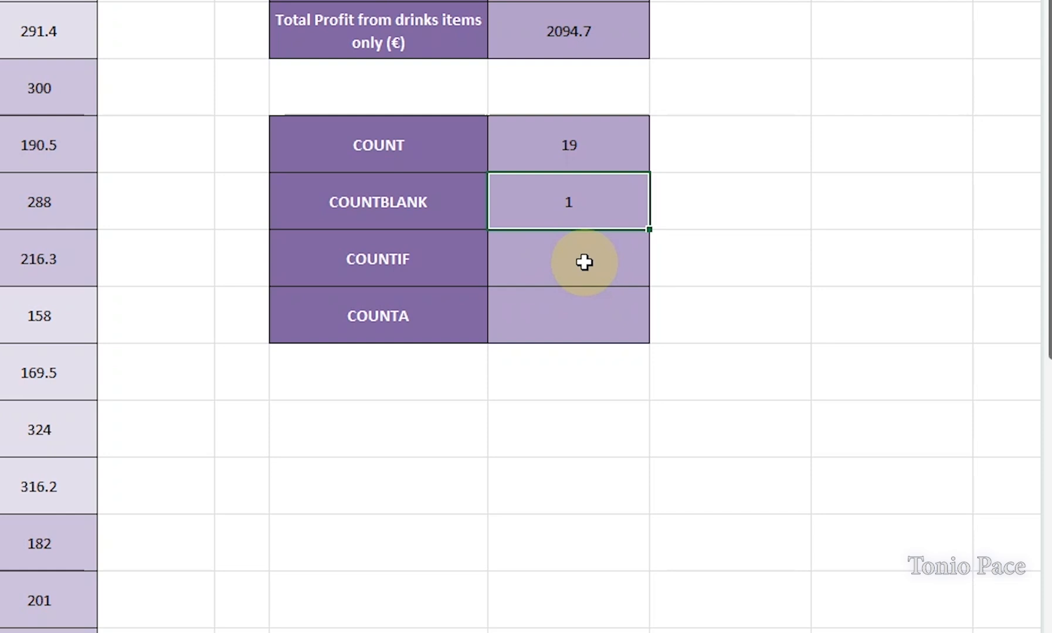
{"action": "left_click", "coordinate": [584, 262]}
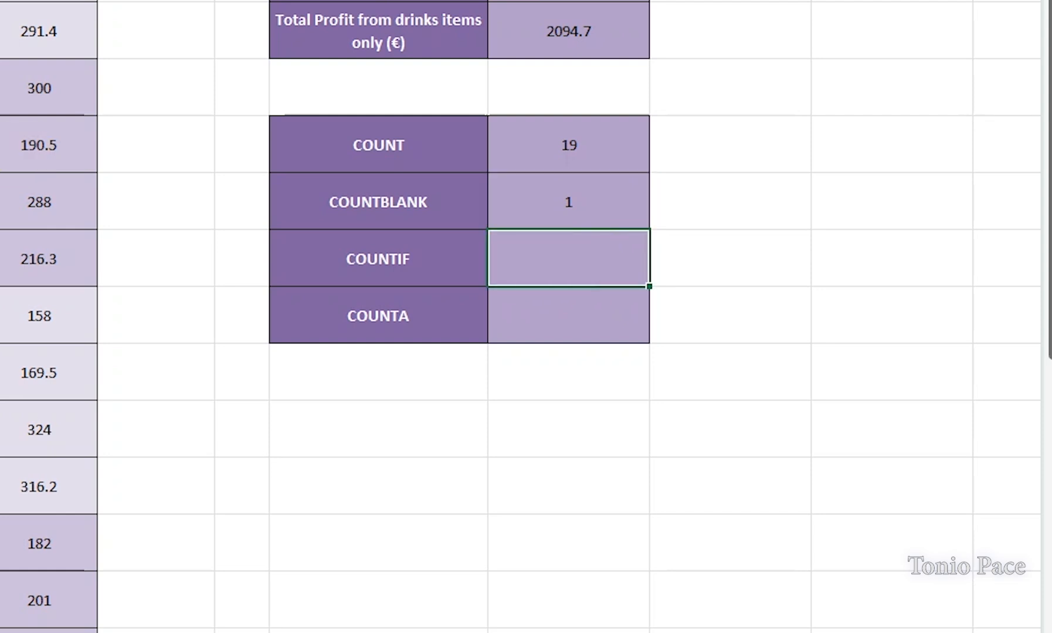
{"action": "key", "text": "shift+F3"}
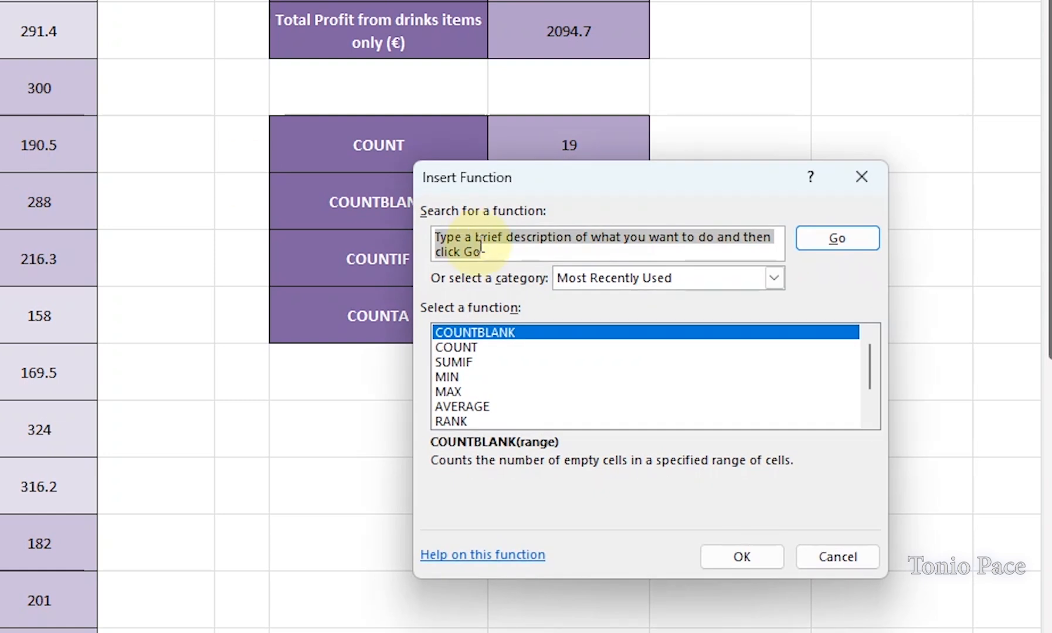
{"action": "type", "text": "count"}
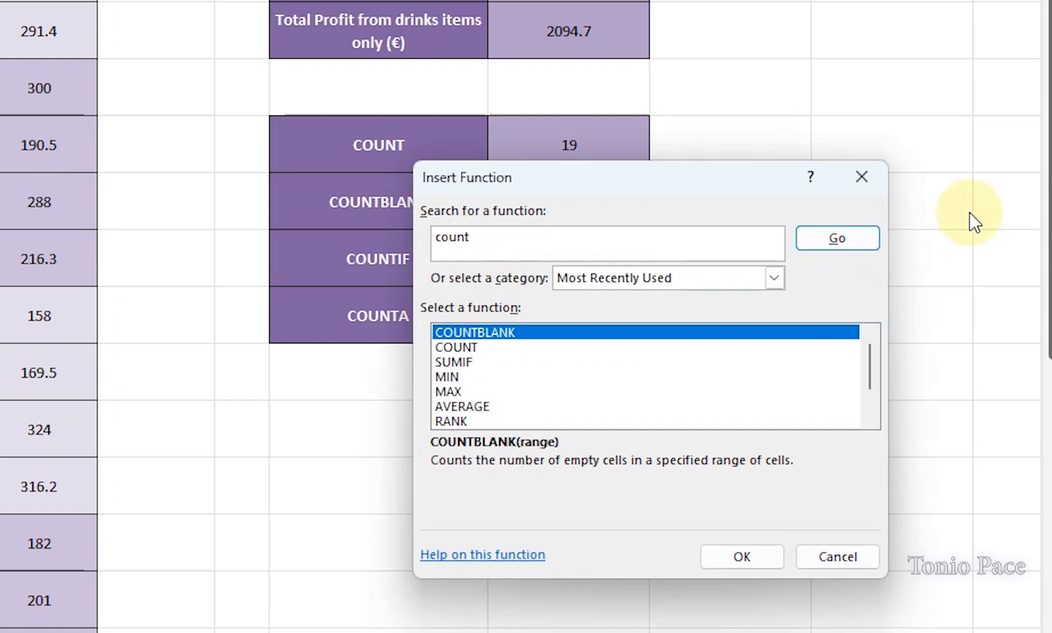
{"action": "left_click", "coordinate": [841, 238]}
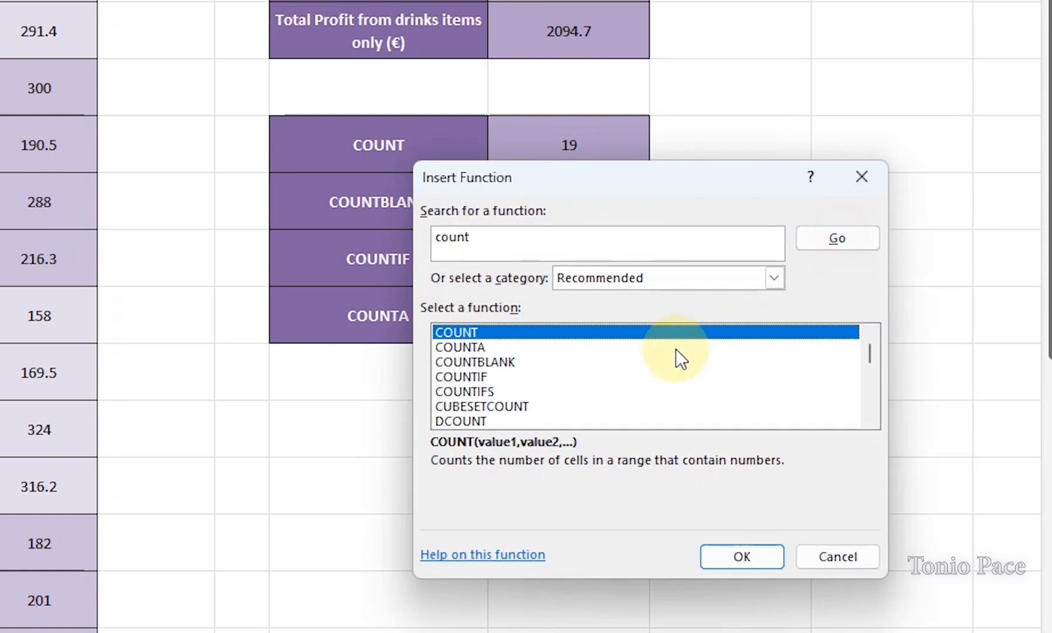
{"action": "left_click", "coordinate": [467, 376]}
{"action": "double_click", "coordinate": [468, 375]}
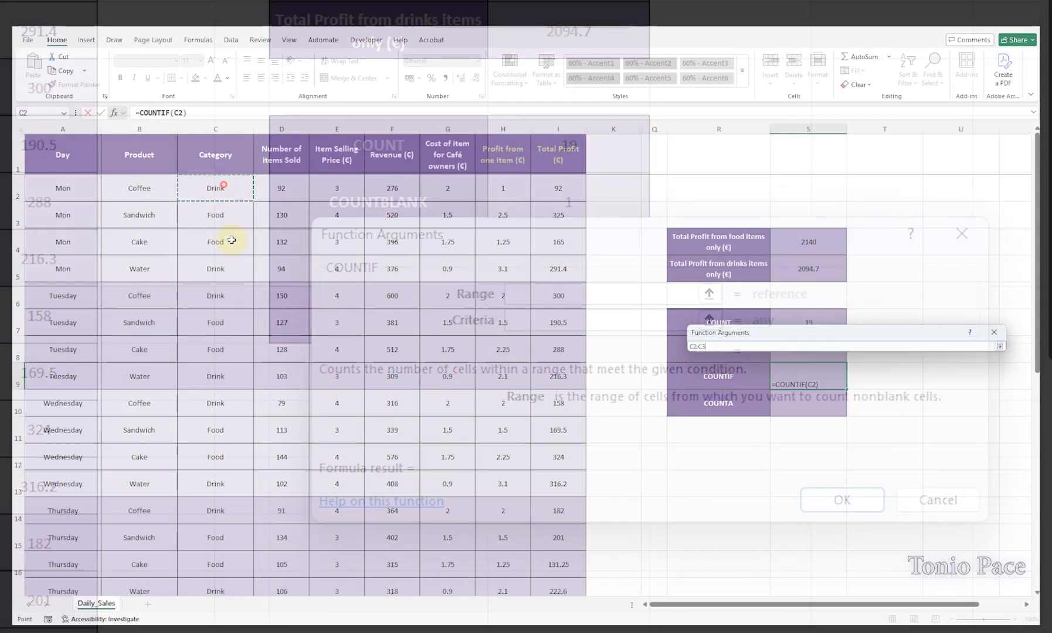
Set the COUNTIF range to the Category cells C2:C21 with the criteria "Drink" and enter the formula.
{"action": "left_click_drag", "start_coordinate": [231, 240], "coordinate": [230, 542]}
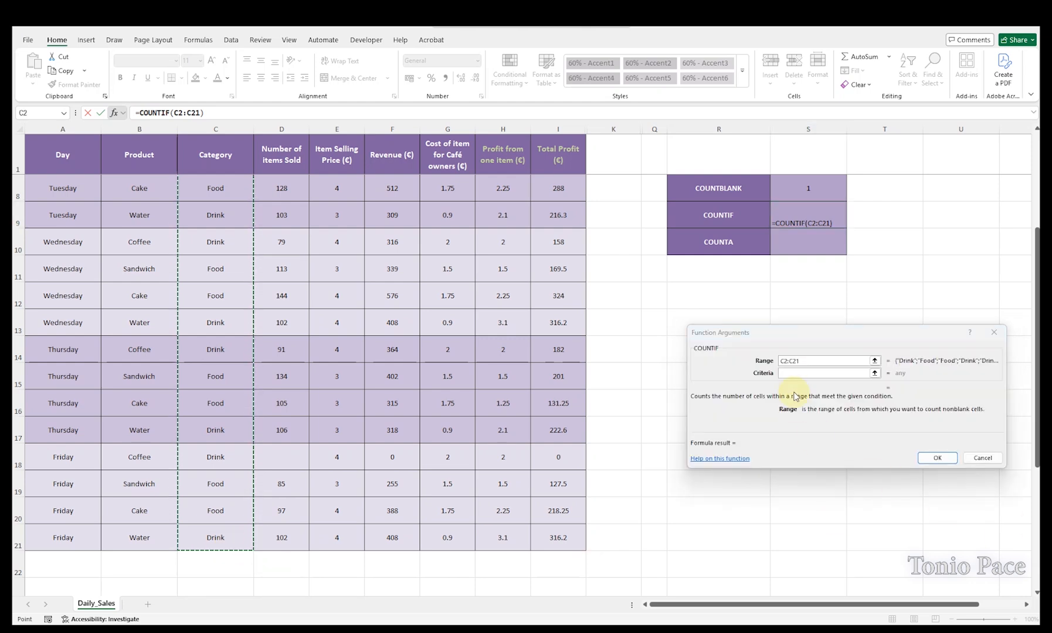
{"action": "left_click", "coordinate": [790, 371]}
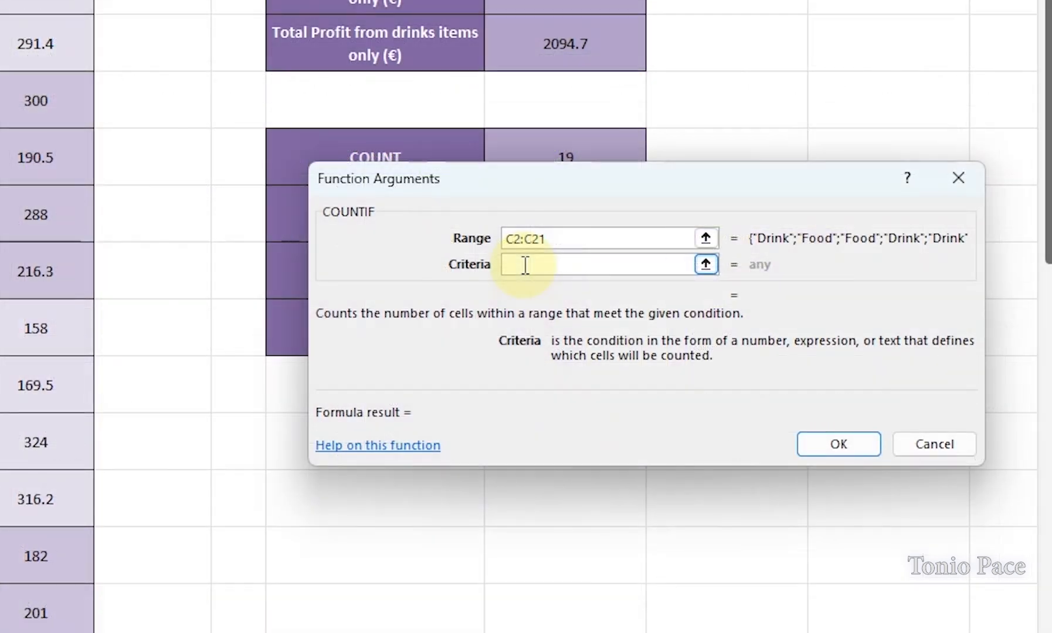
{"action": "type", "text": "Drink"}
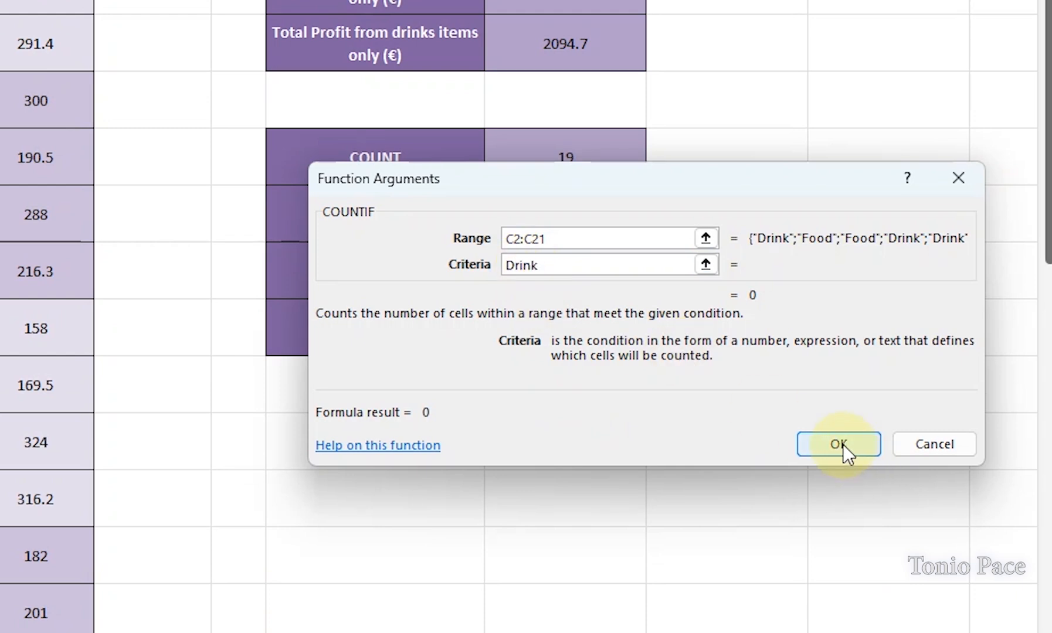
{"action": "left_click", "coordinate": [658, 238]}
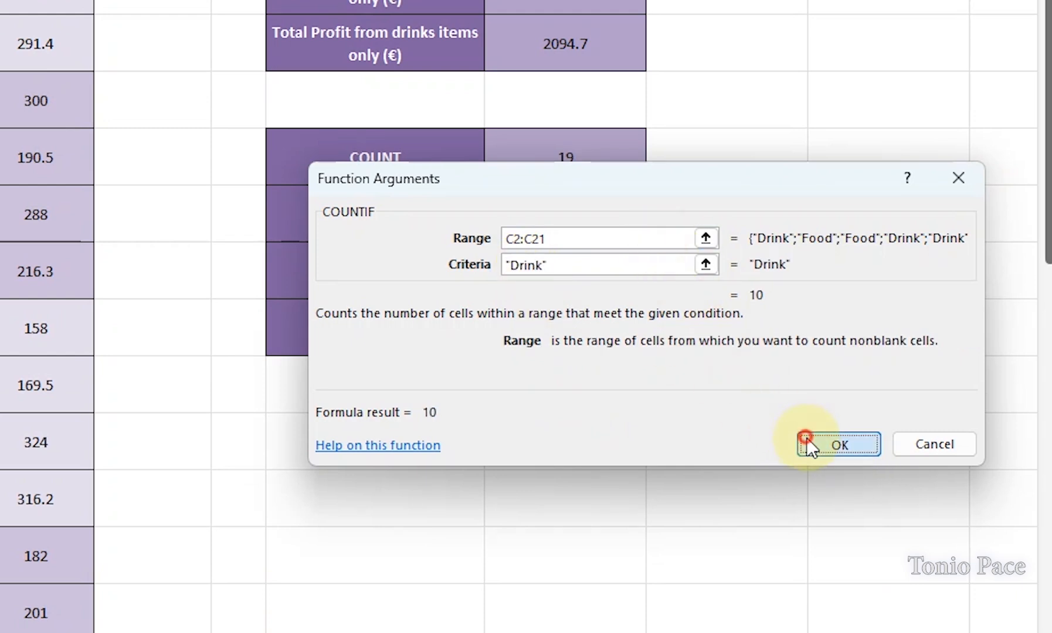
{"action": "left_click", "coordinate": [807, 439]}
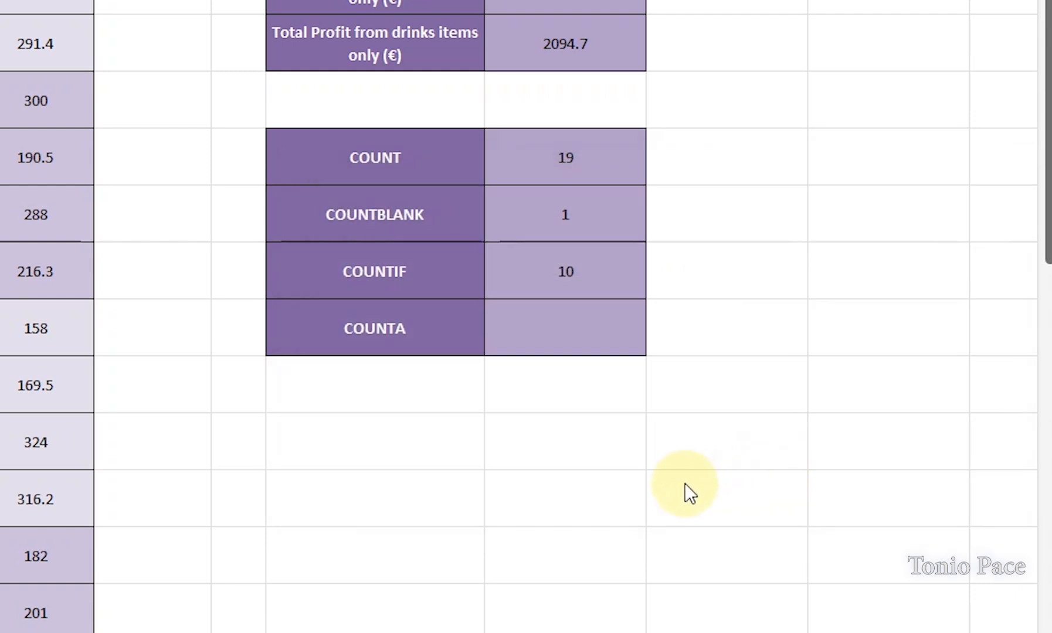